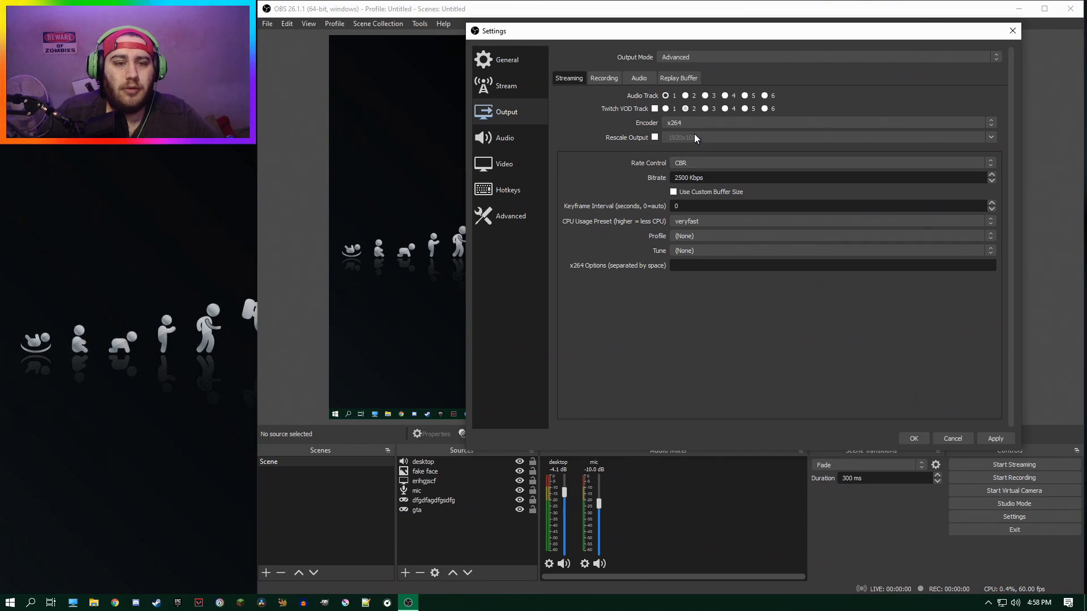
Enable output rescaling for streaming and set the rescaled resolution to 1280x720.
click(655, 138)
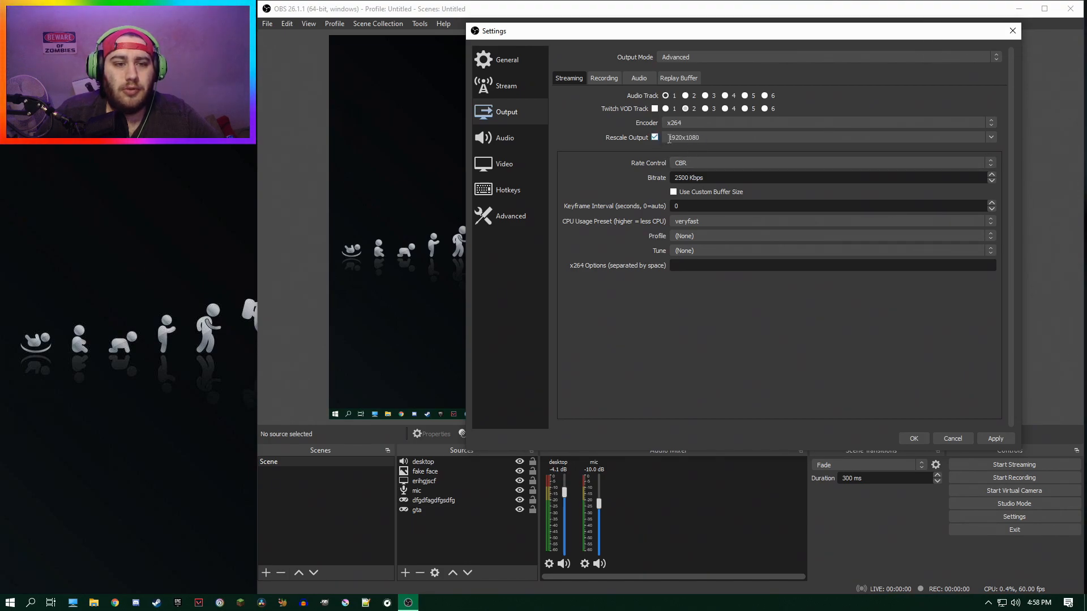
click(991, 138)
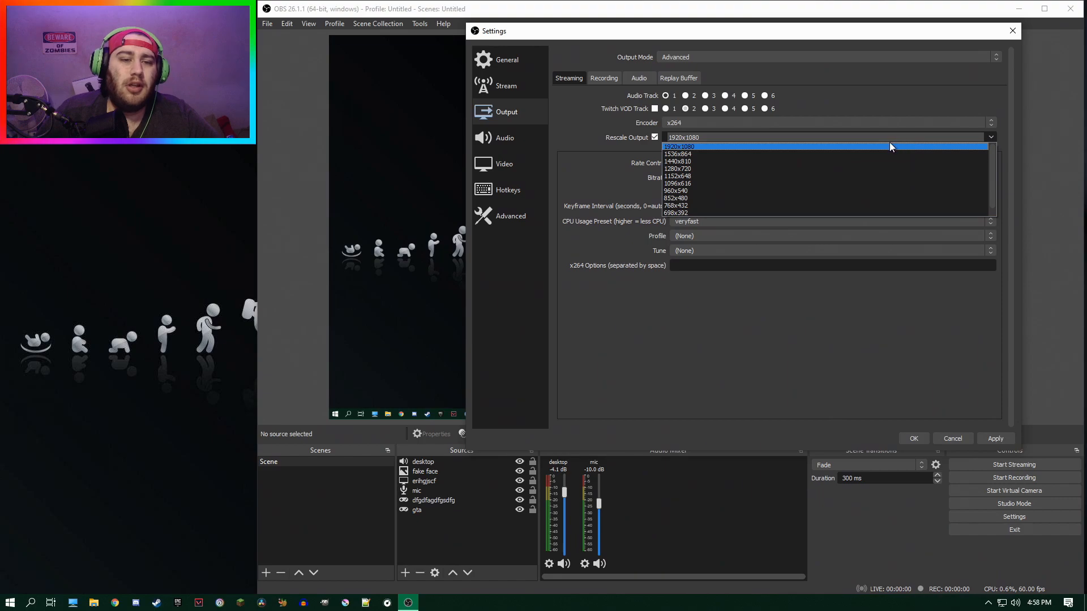
click(688, 168)
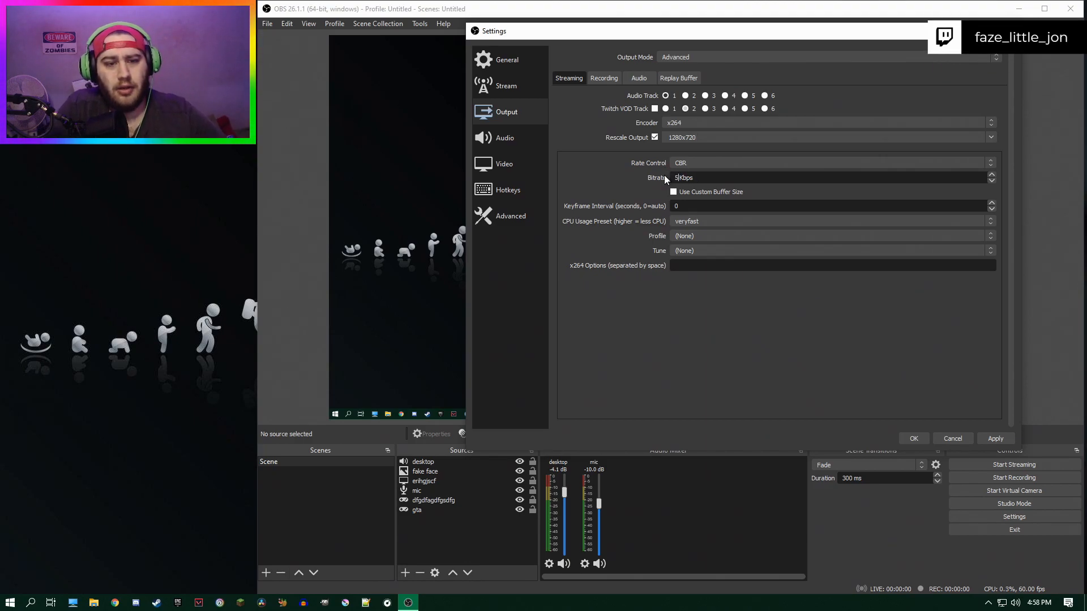
Set the x264 streaming bitrate to 5500 Kbps and the CPU usage preset to fast.
text(500)
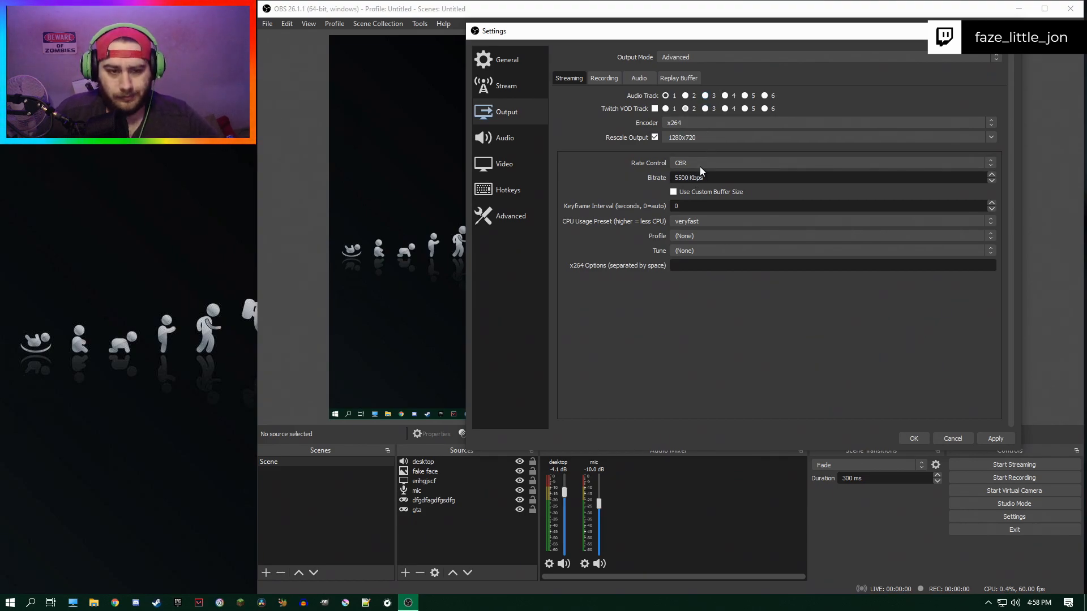
click(717, 222)
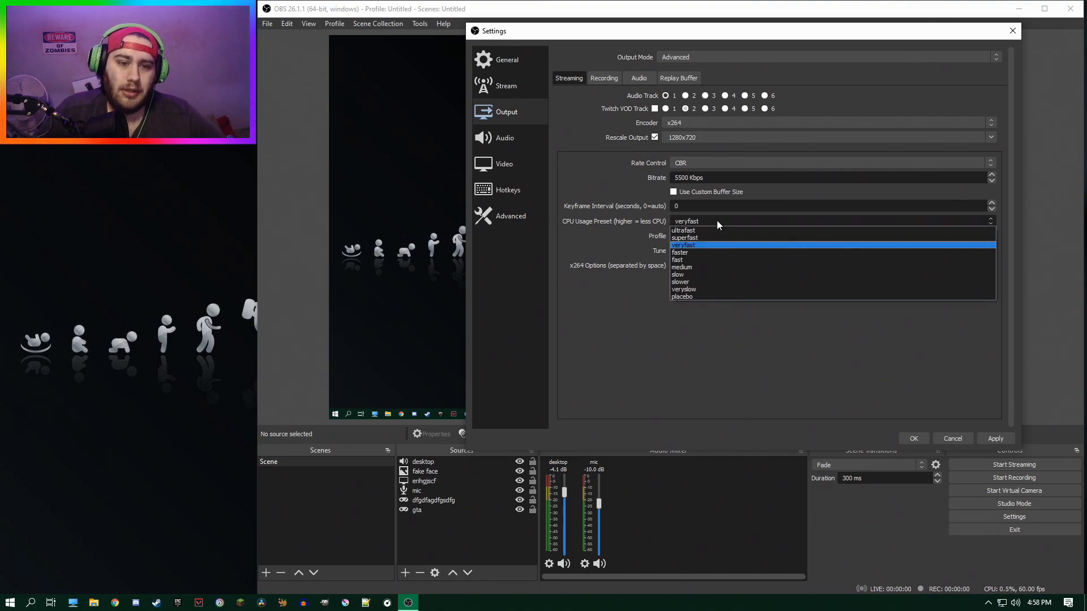
click(697, 260)
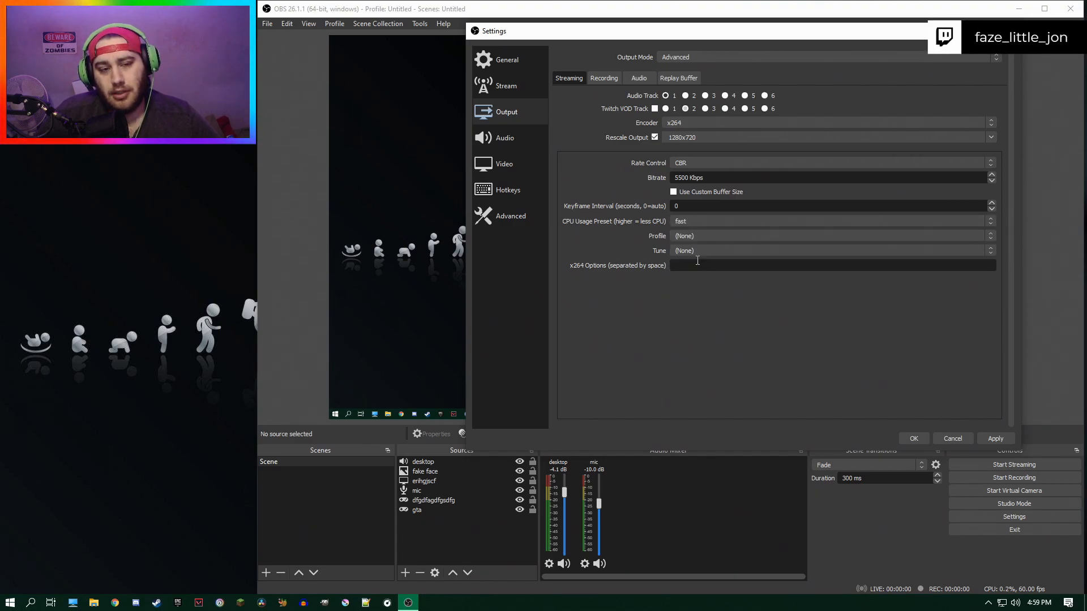
Try the placebo and faster CPU usage presets and return the preset to fast.
click(726, 218)
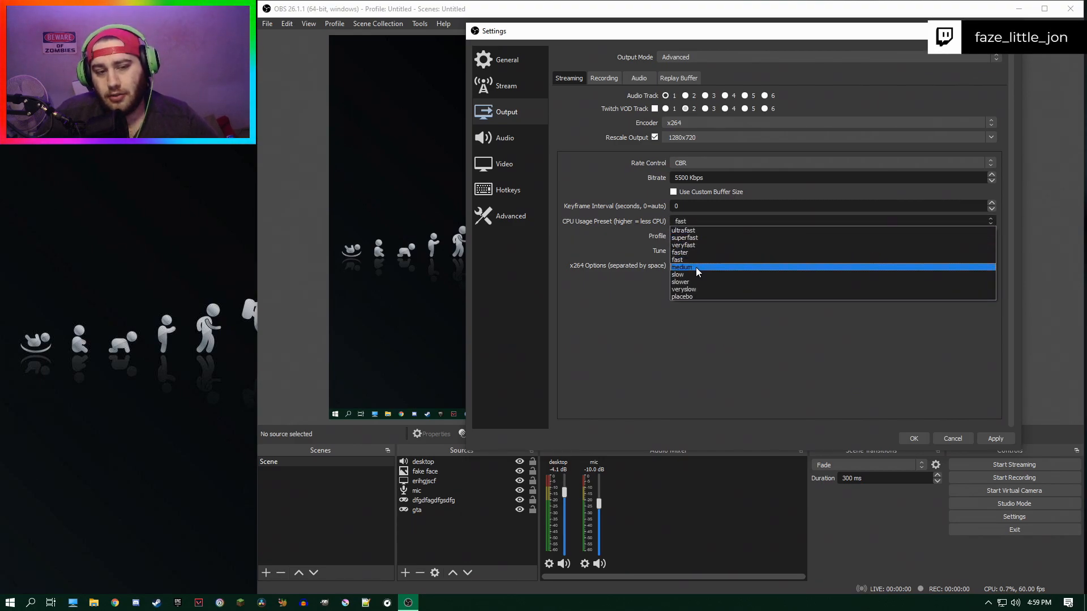
click(690, 296)
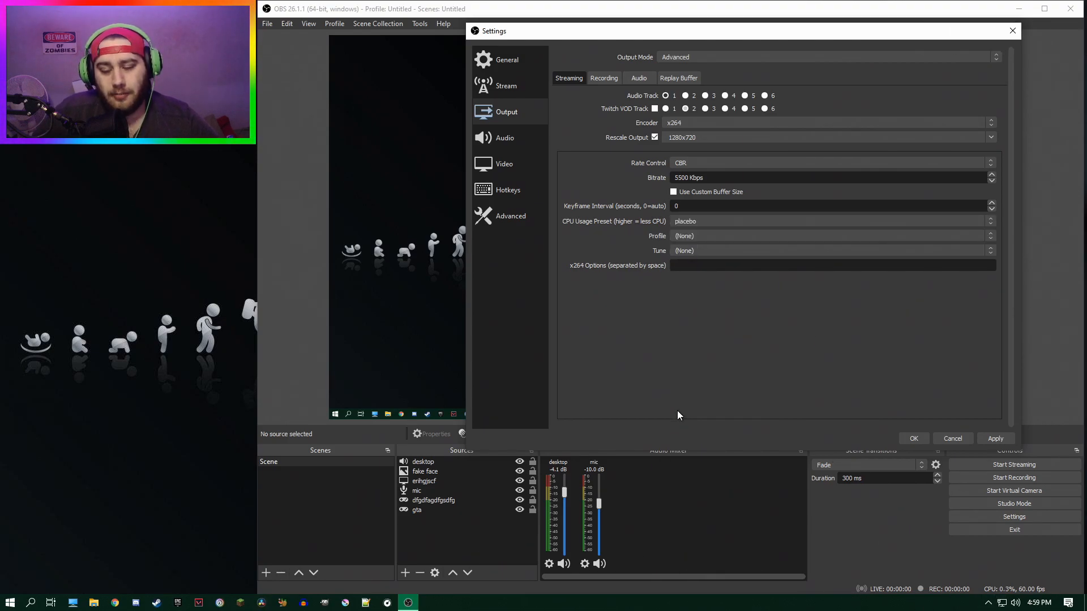
click(768, 222)
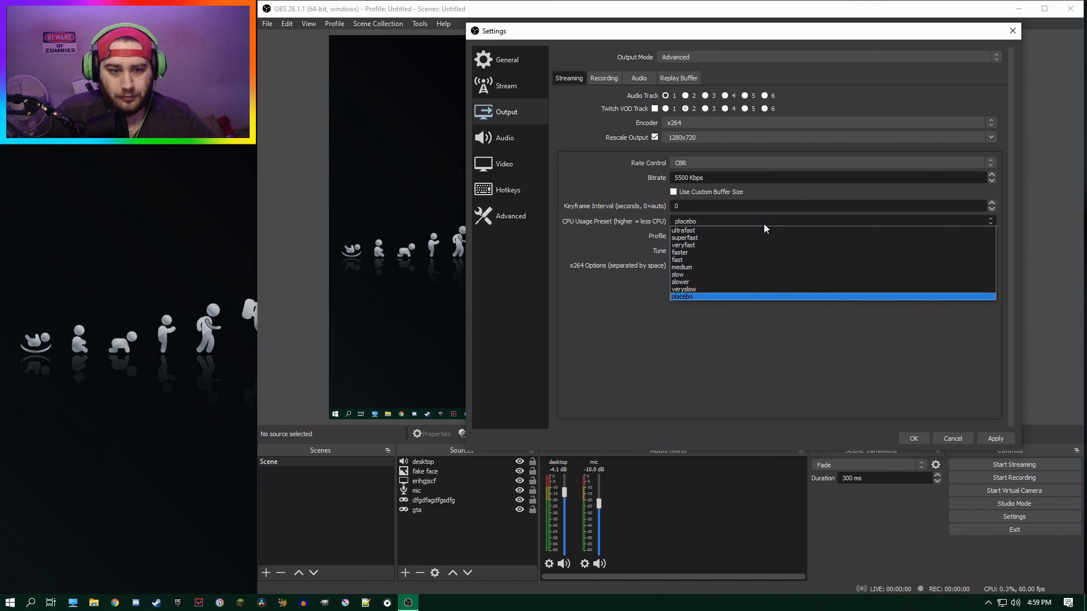
click(707, 260)
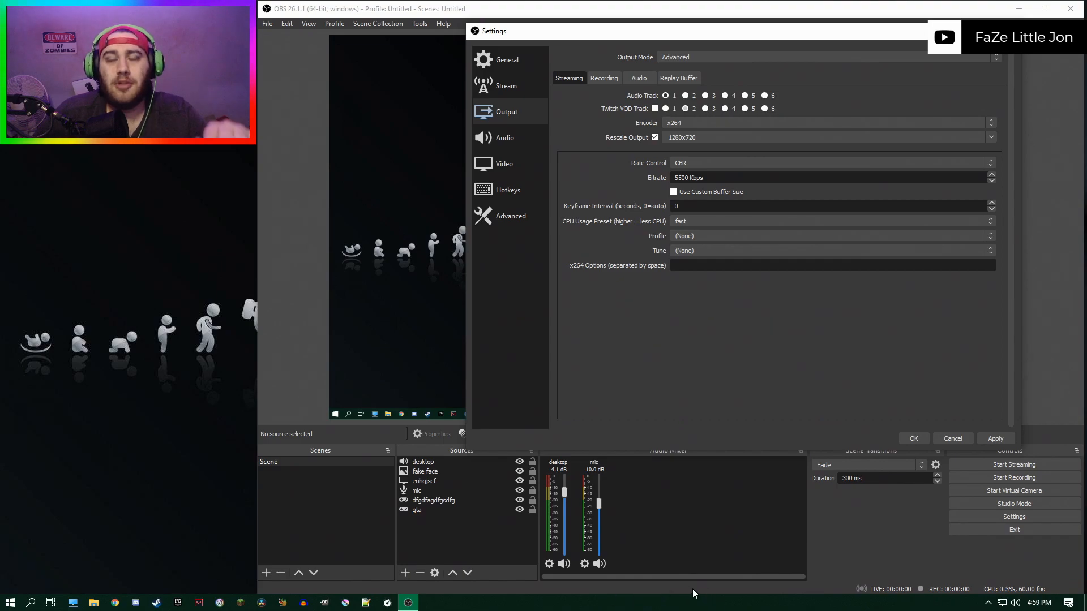
click(700, 222)
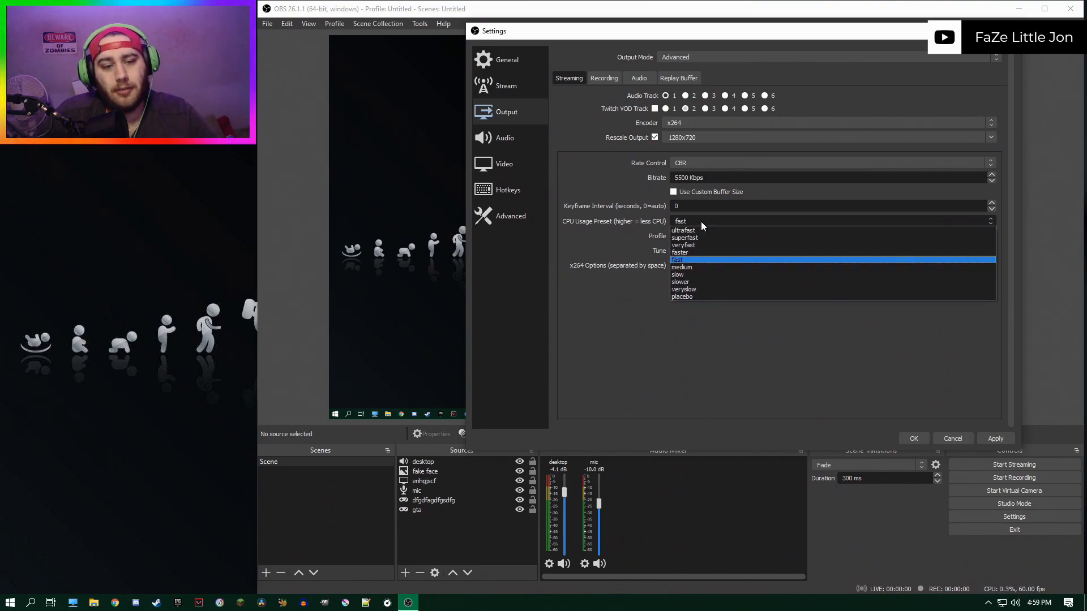
click(688, 251)
click(695, 222)
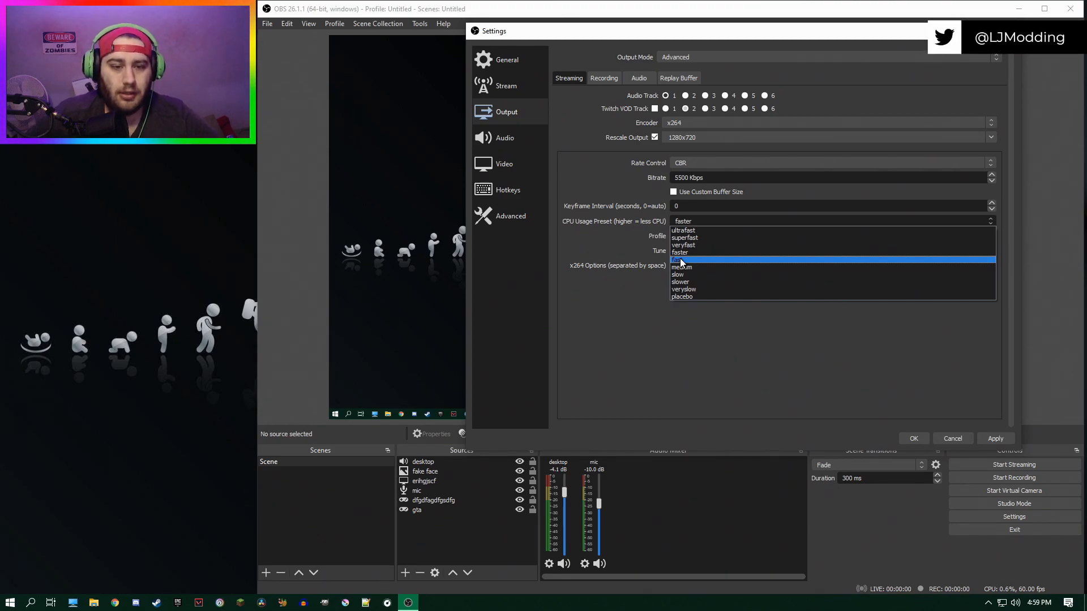
click(680, 259)
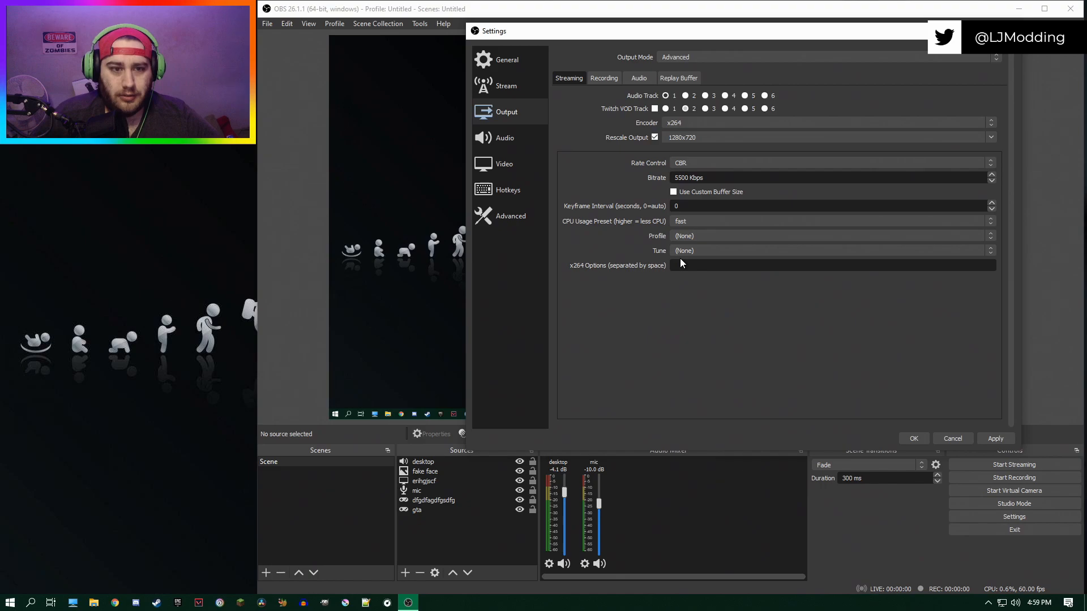
Set the x264 encoder's profile to high and its keyframe interval to 2 seconds, and apply the changes.
click(695, 236)
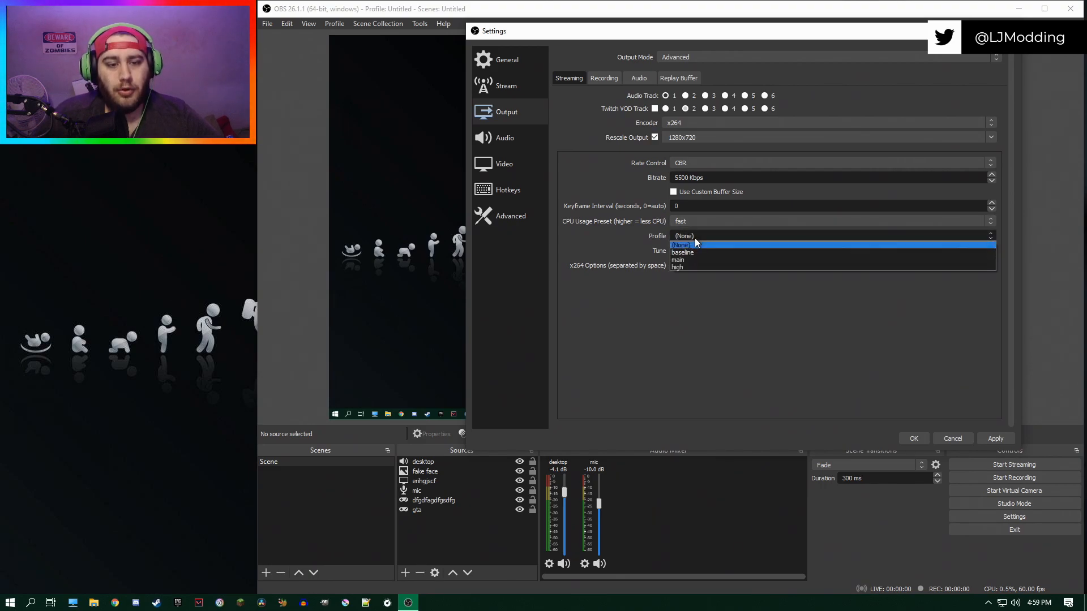
click(685, 267)
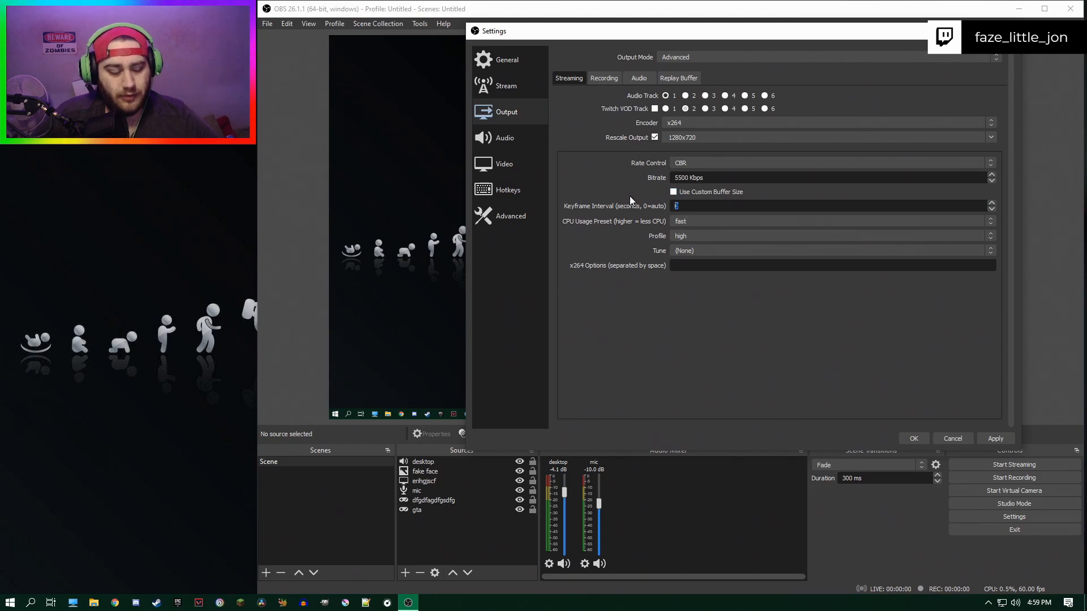
text(2)
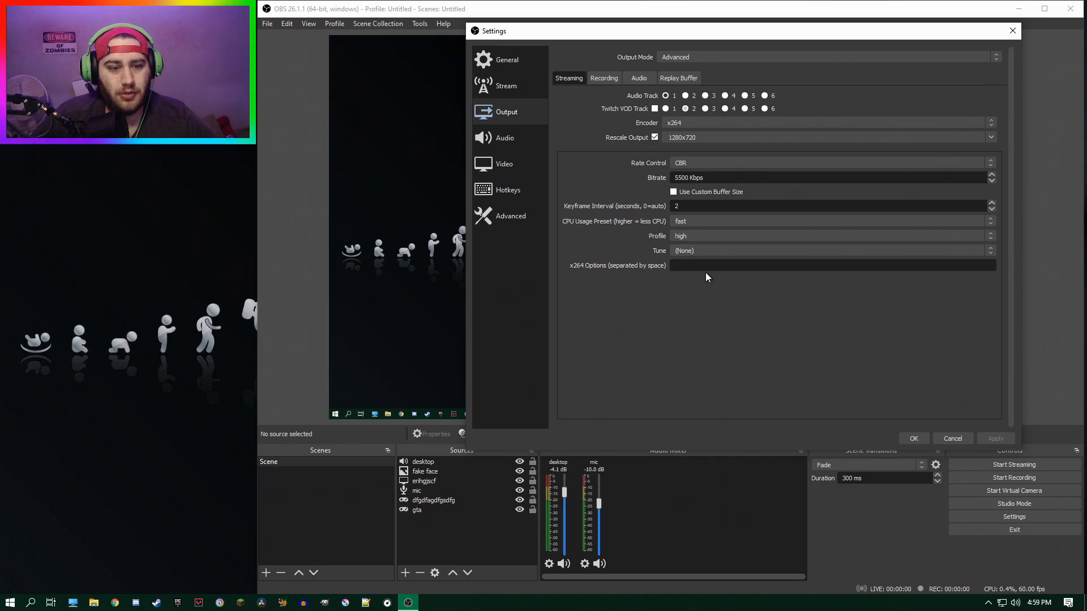
In the video settings, choose the Lanczos (36 samples) downscale filter and 50 PAL as the common FPS value.
click(499, 164)
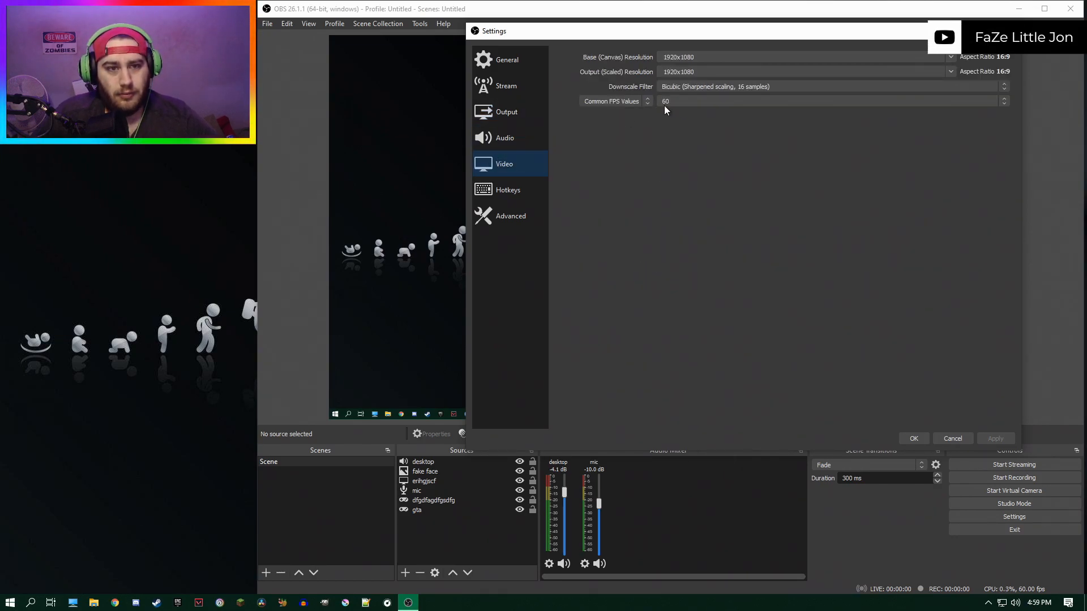
click(708, 87)
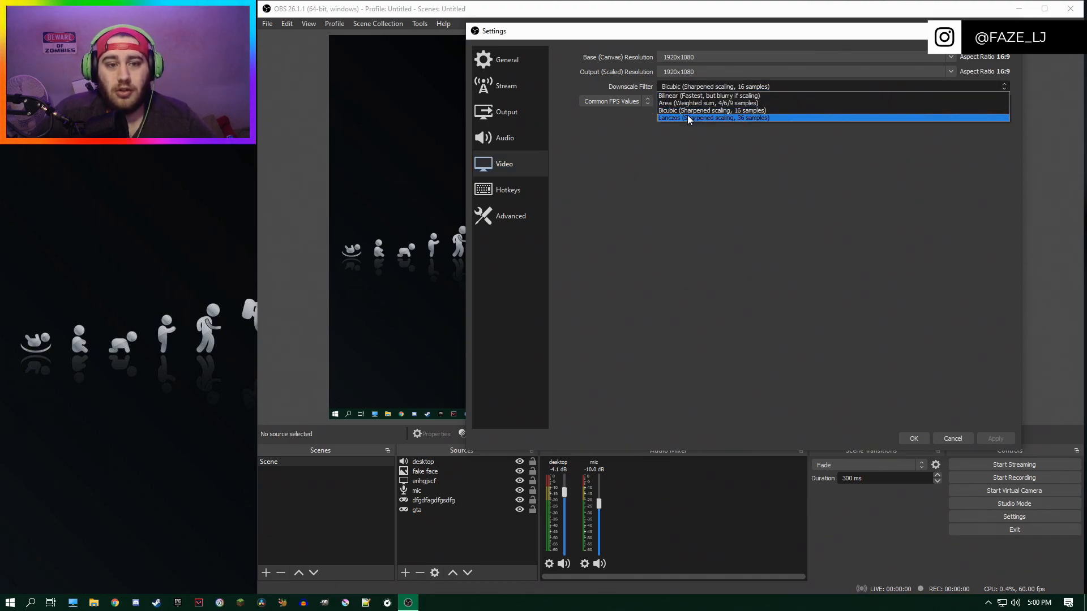
click(687, 117)
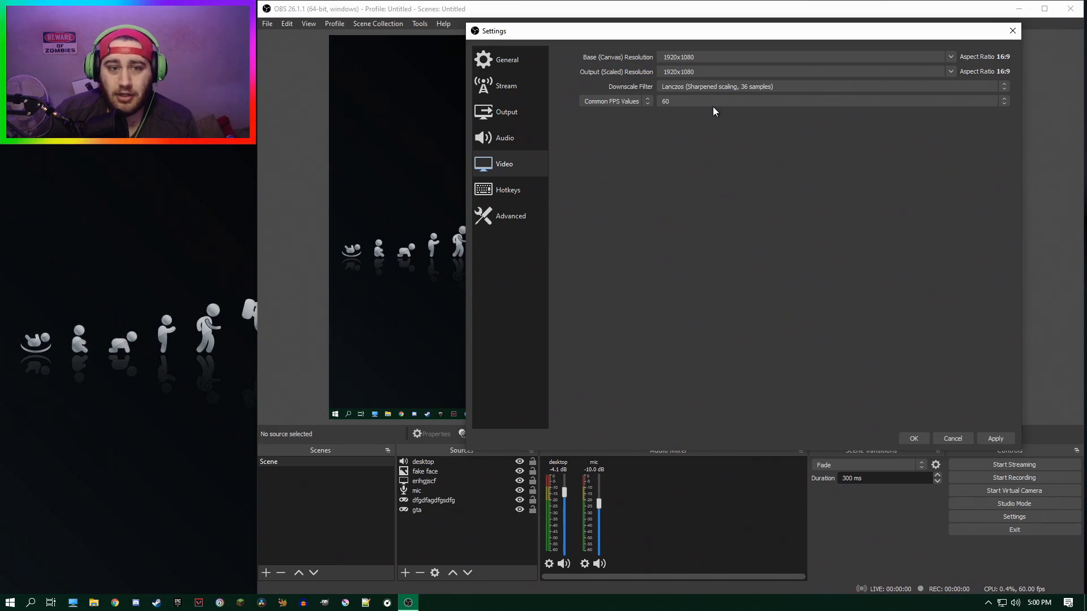
click(713, 106)
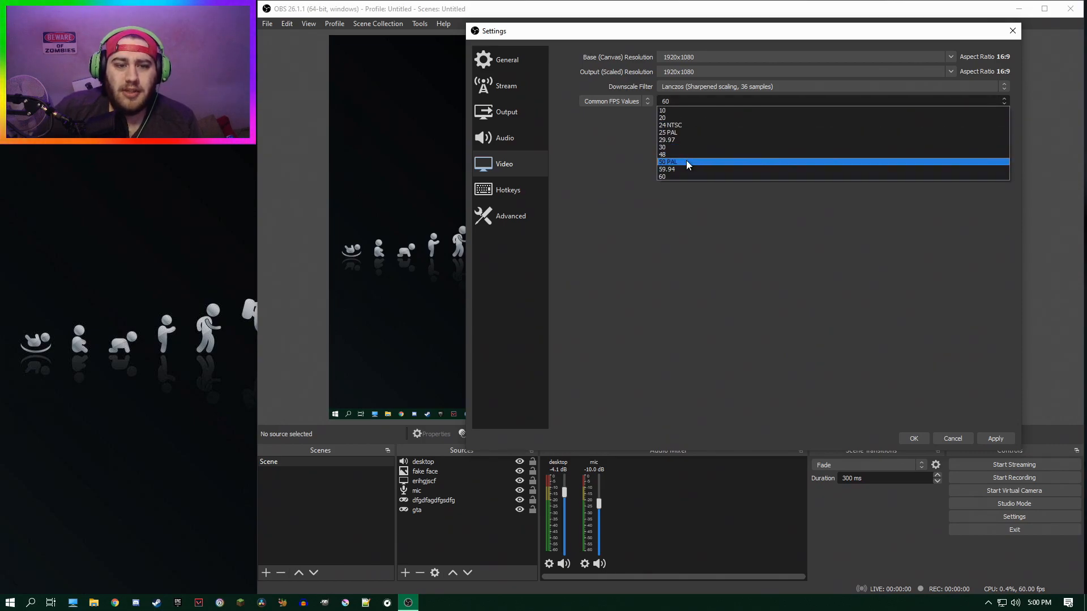
click(687, 163)
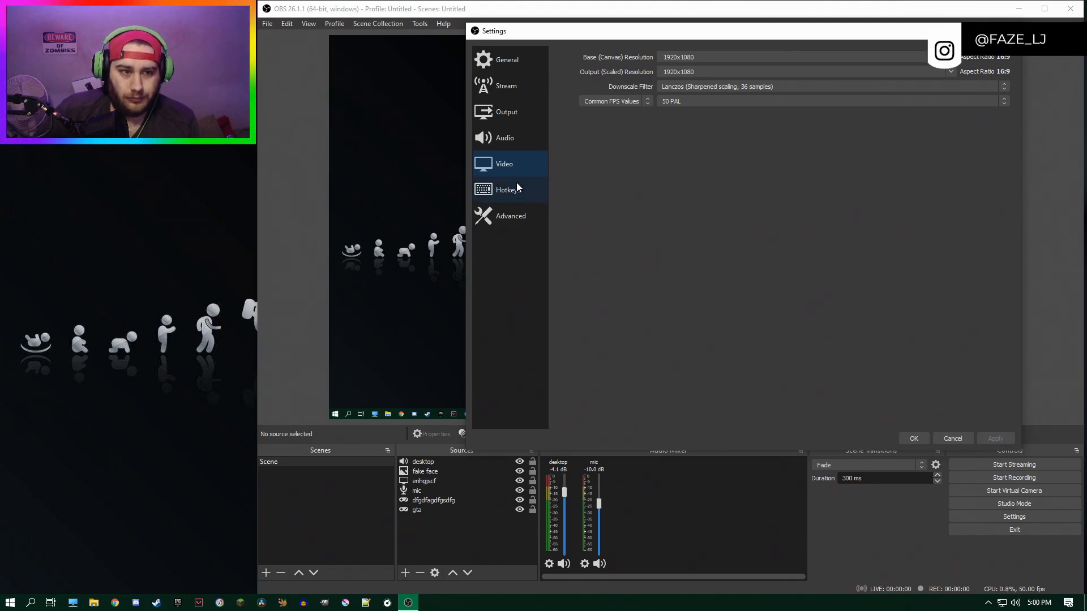
Return to the streaming output settings and change the encoder to H264/AVC Encoder (AMD Advanced Media Framework).
click(516, 119)
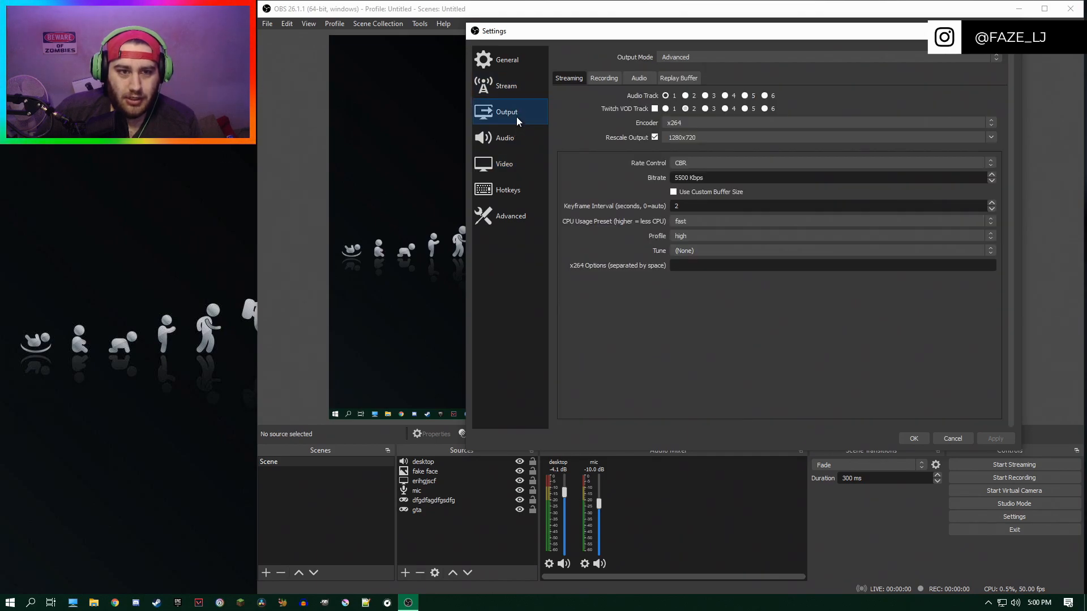
click(589, 80)
click(577, 80)
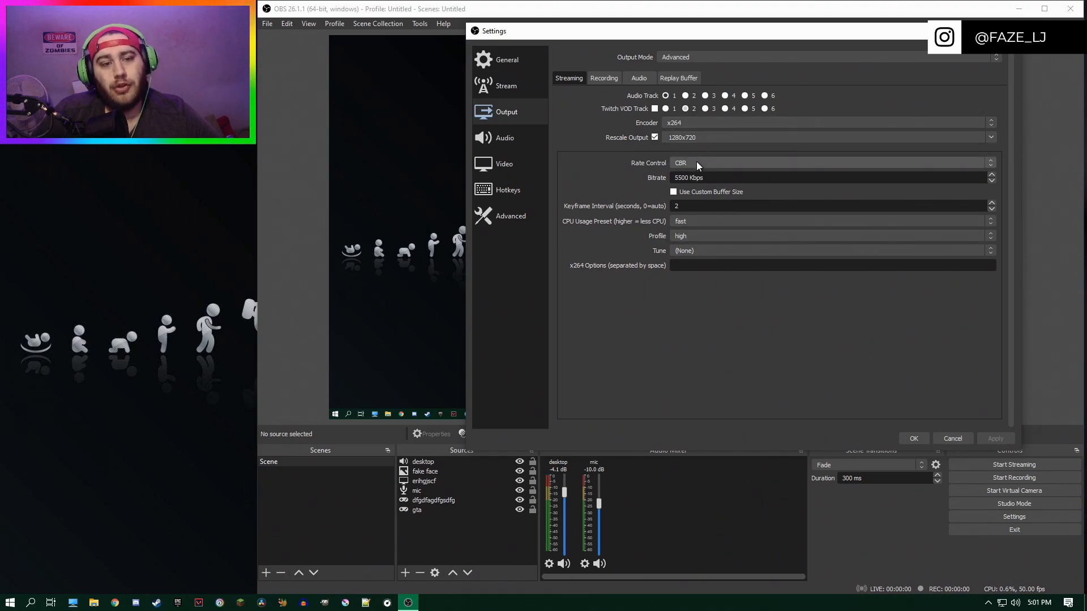
click(705, 124)
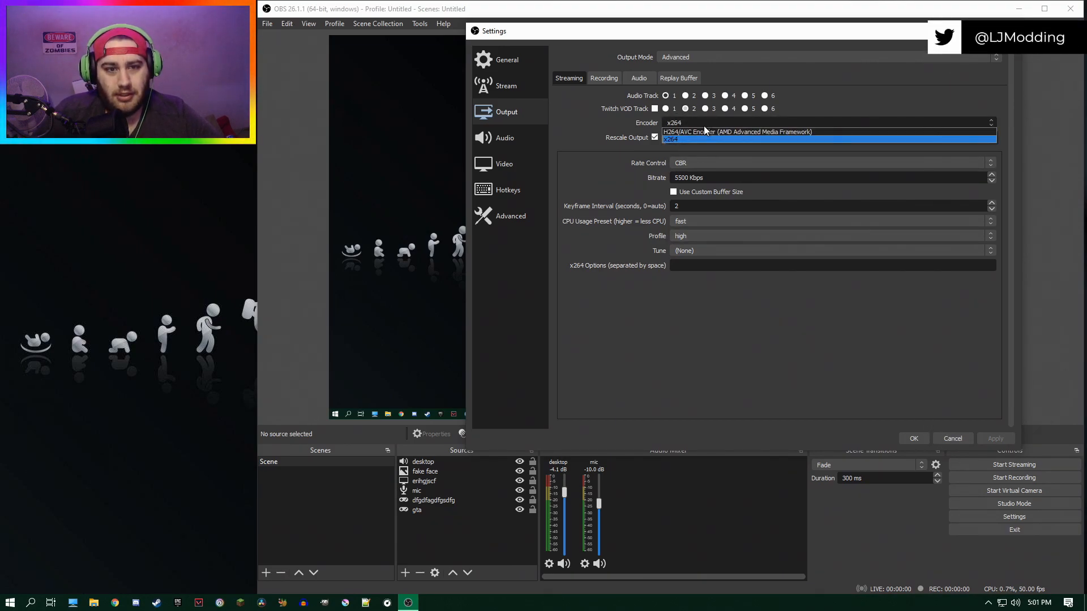
click(702, 131)
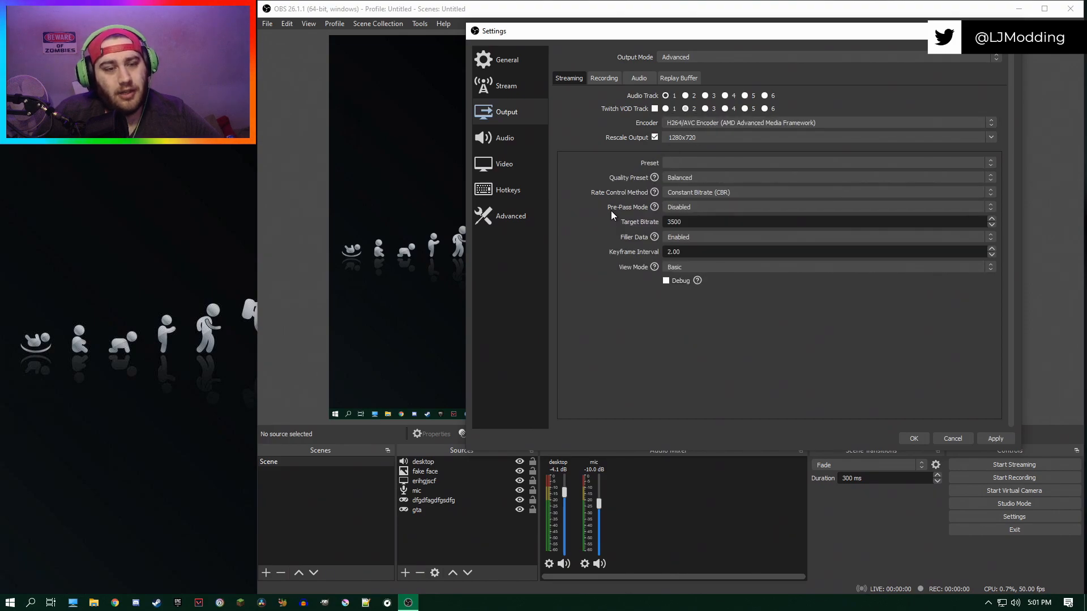
Check the available AMD encoder presets and set the encoder's quality preset to Quality.
mouse_move(610, 211)
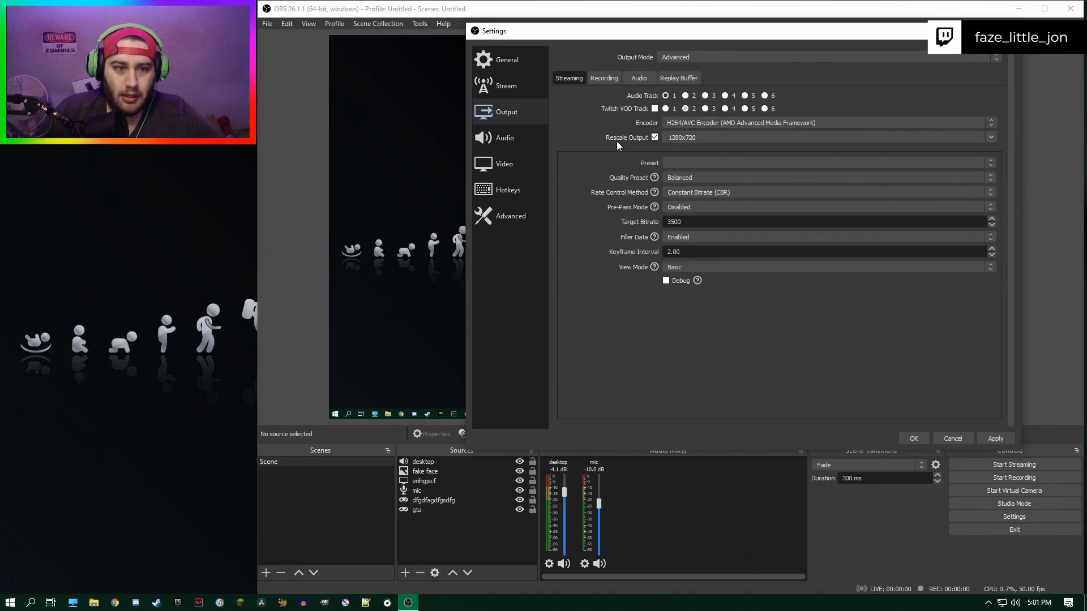
click(729, 161)
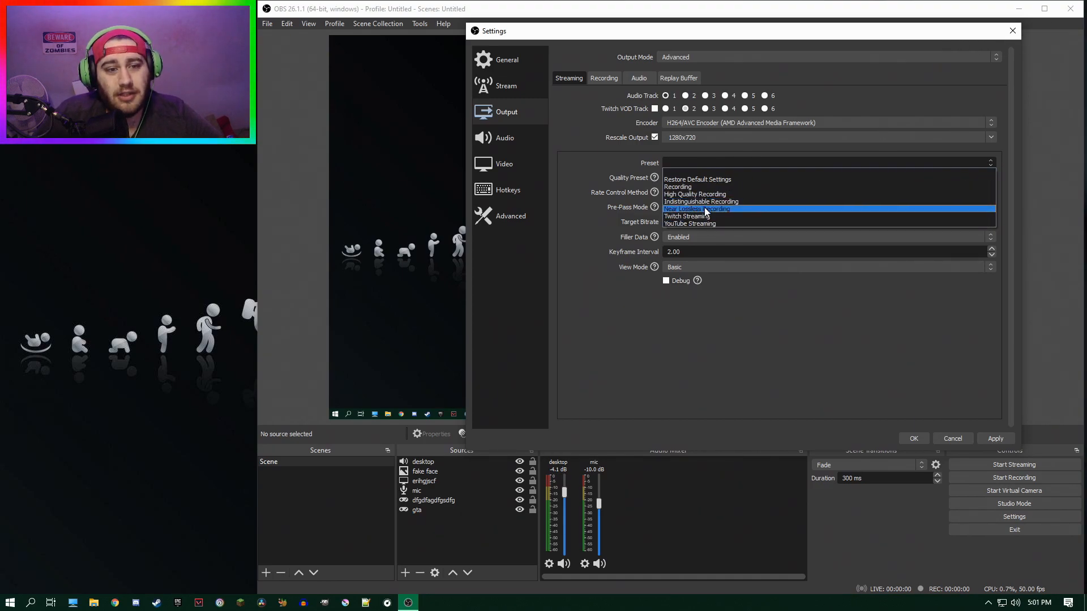
click(708, 168)
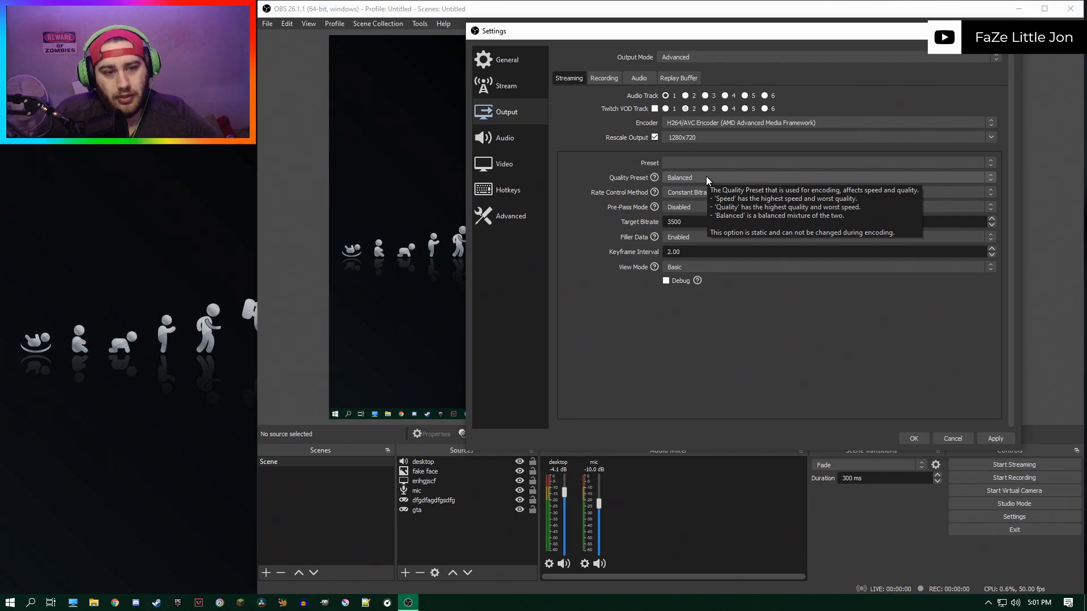
click(706, 179)
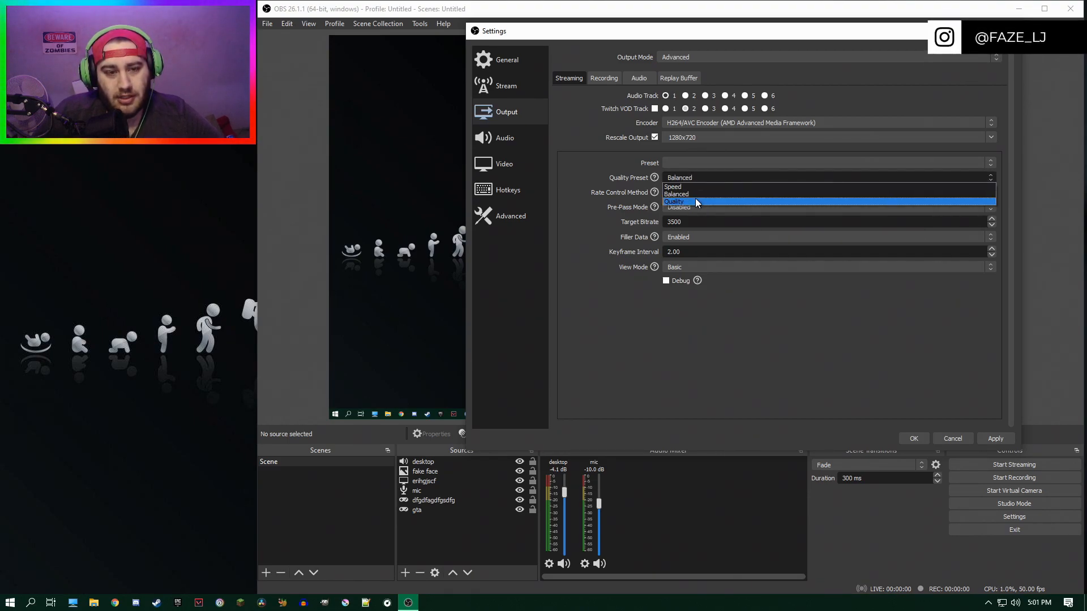
click(695, 198)
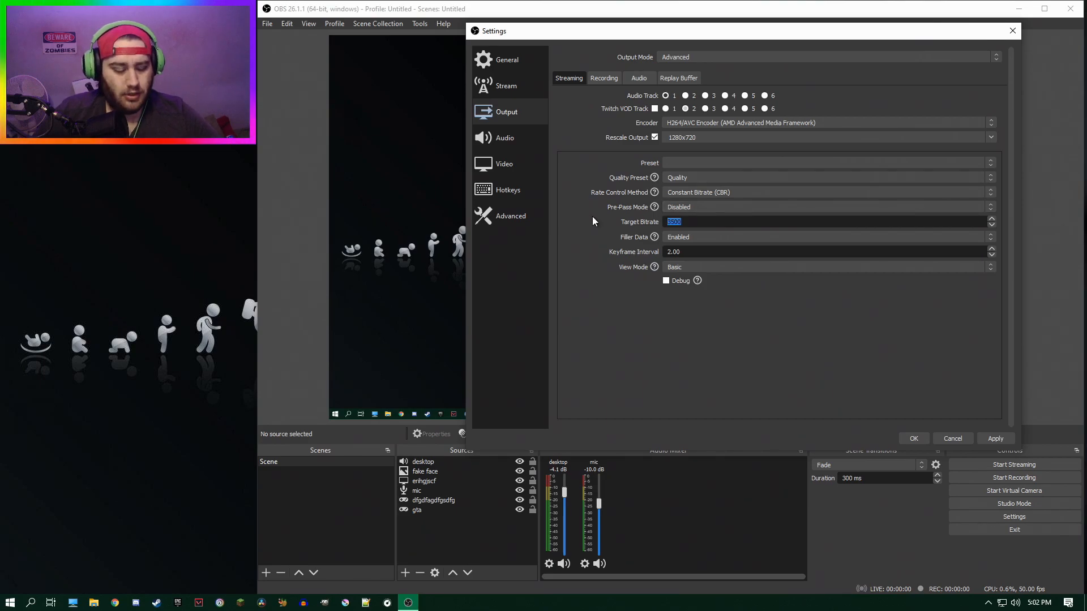
Set the AMD encoder's target bitrate to 5500, enable Pre-Pass Mode, and save and close the settings.
text(5500)
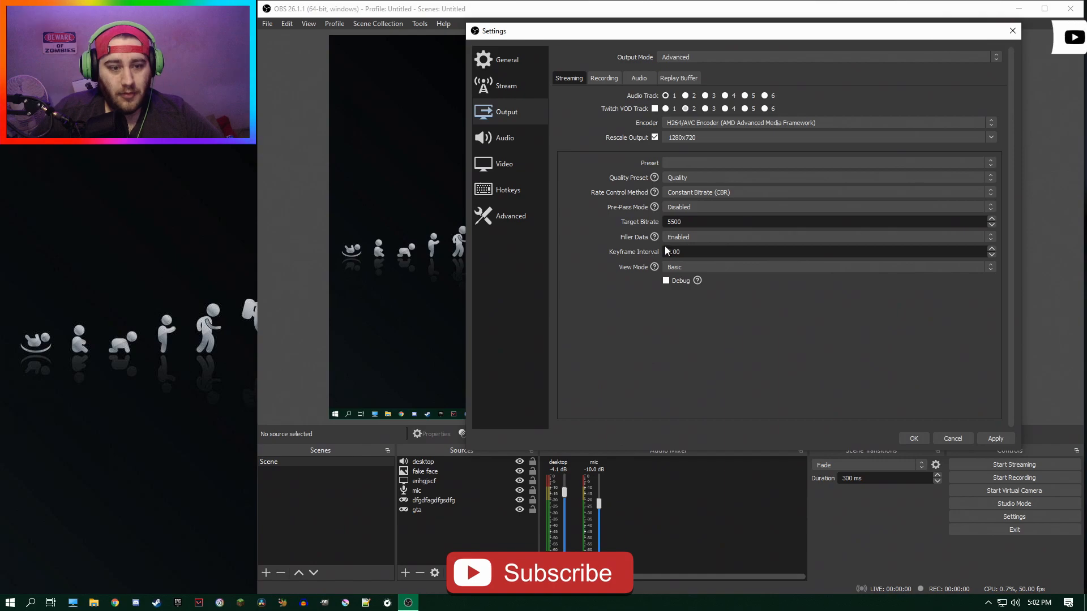
click(691, 207)
click(685, 223)
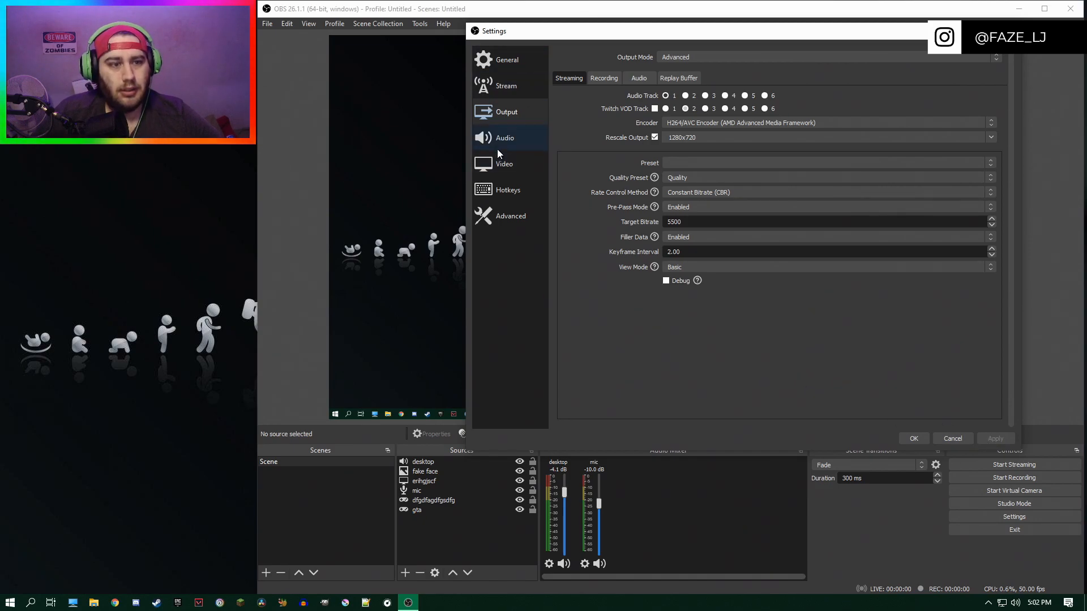
click(503, 164)
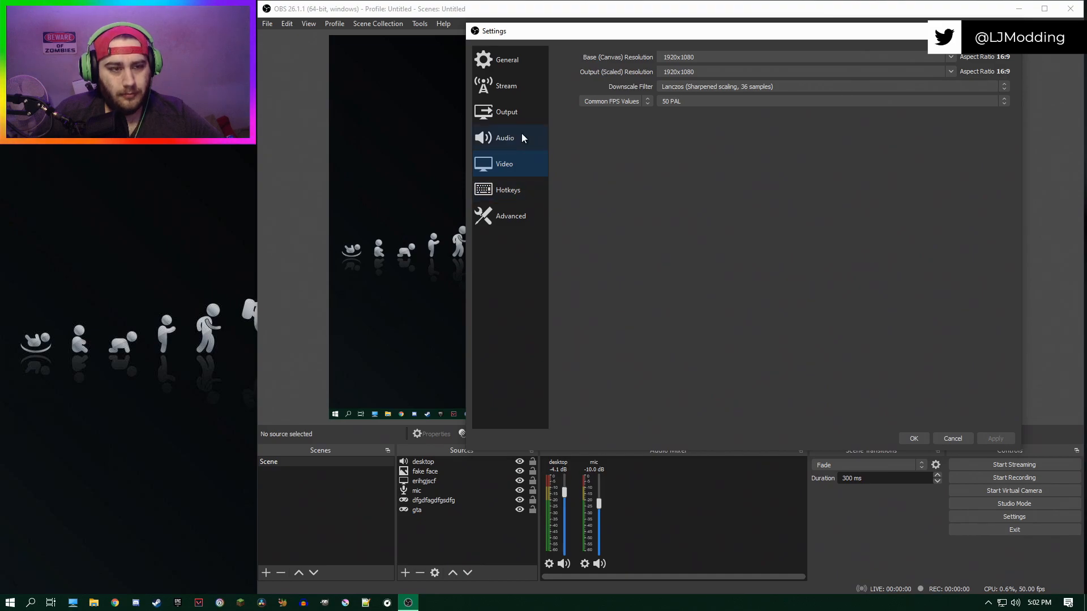
click(914, 438)
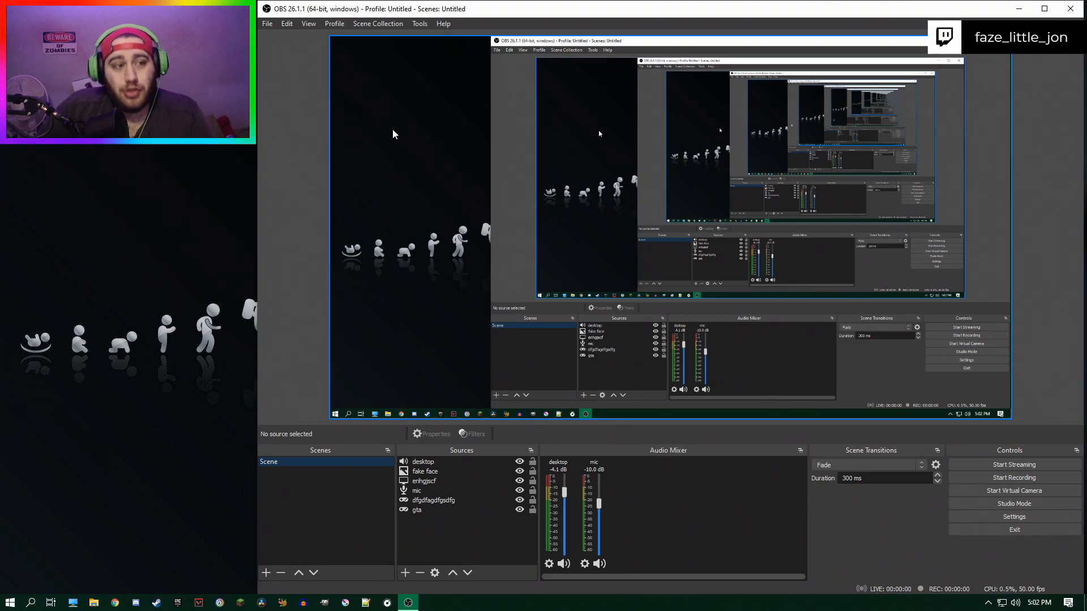
Reopen the streaming output settings, set the AMD encoder's target bitrate to 15000, and save and close the settings.
click(267, 24)
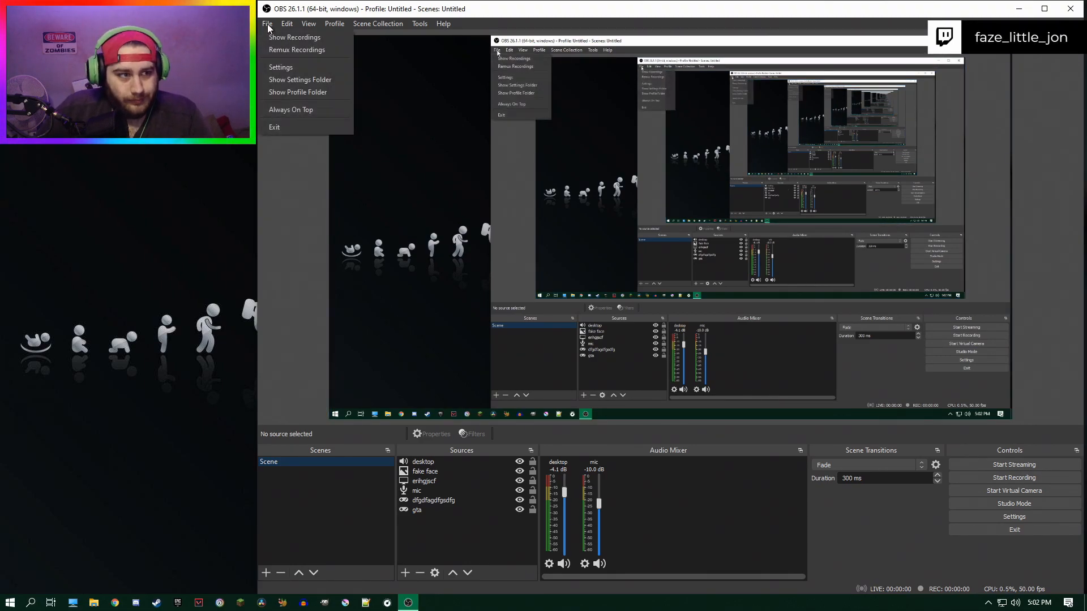
click(274, 66)
click(427, 180)
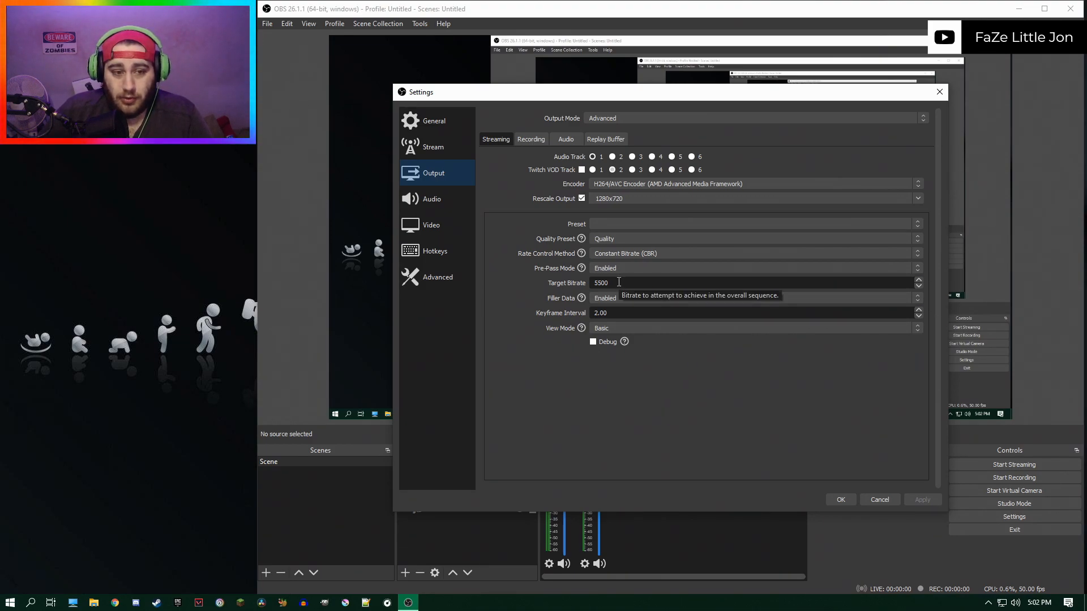
drag(619, 282, 585, 284)
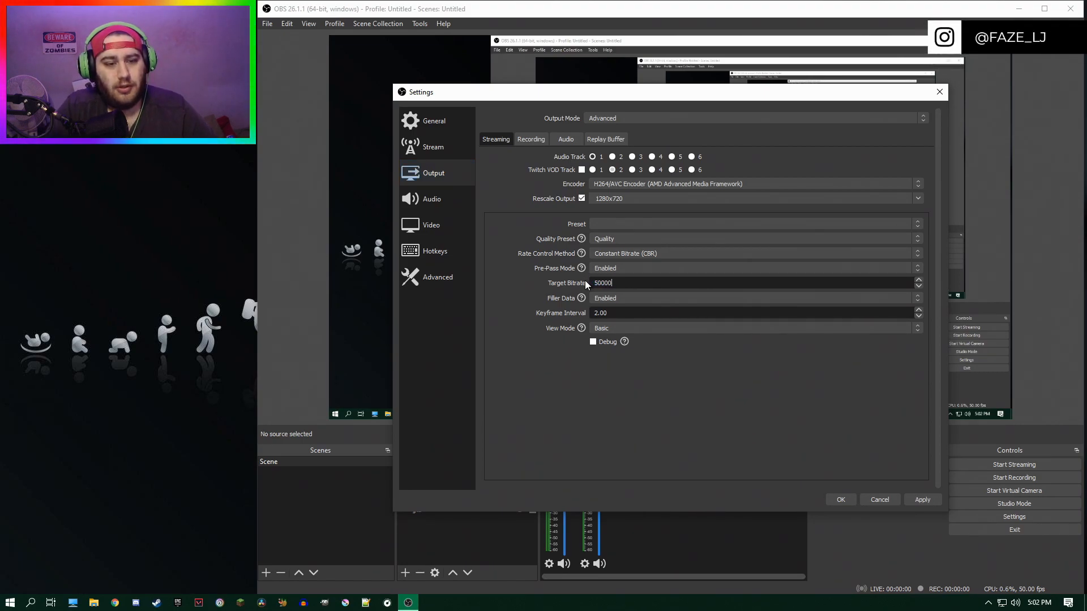
text(50000)
drag(632, 279, 463, 271)
text(150)
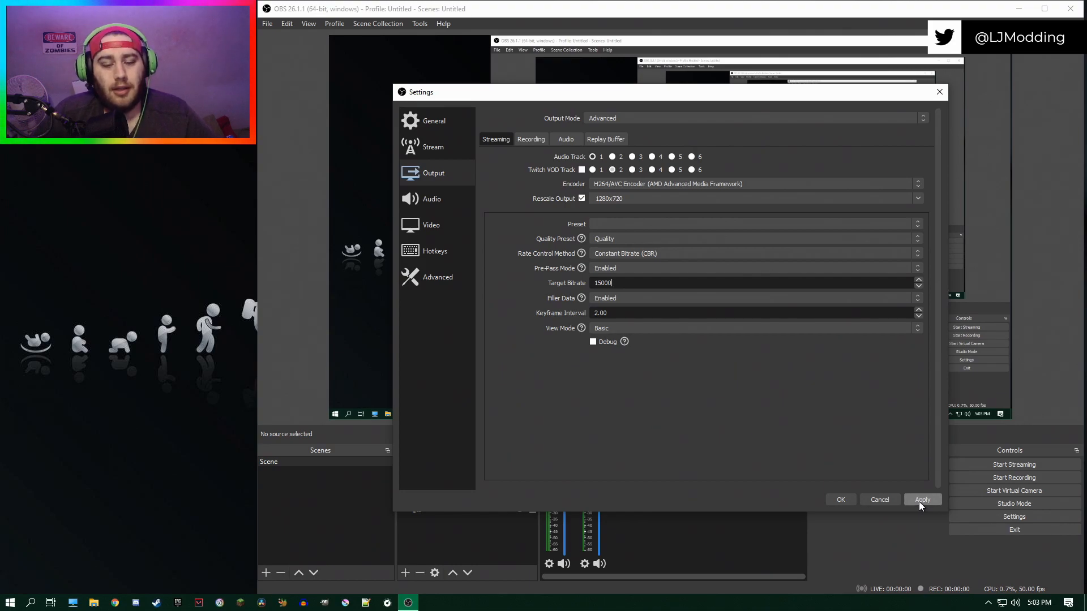
click(841, 500)
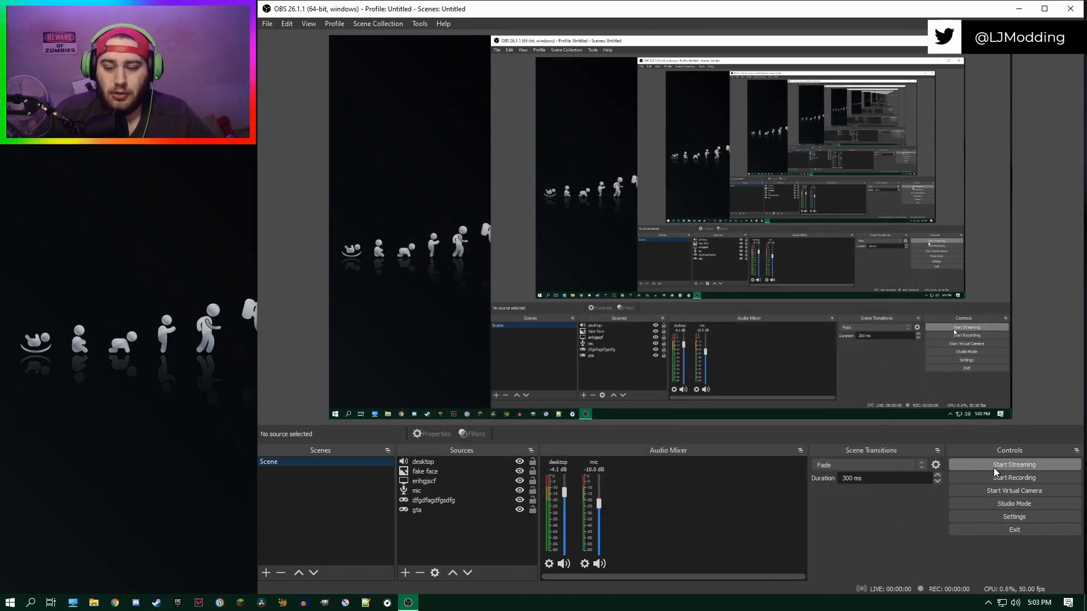